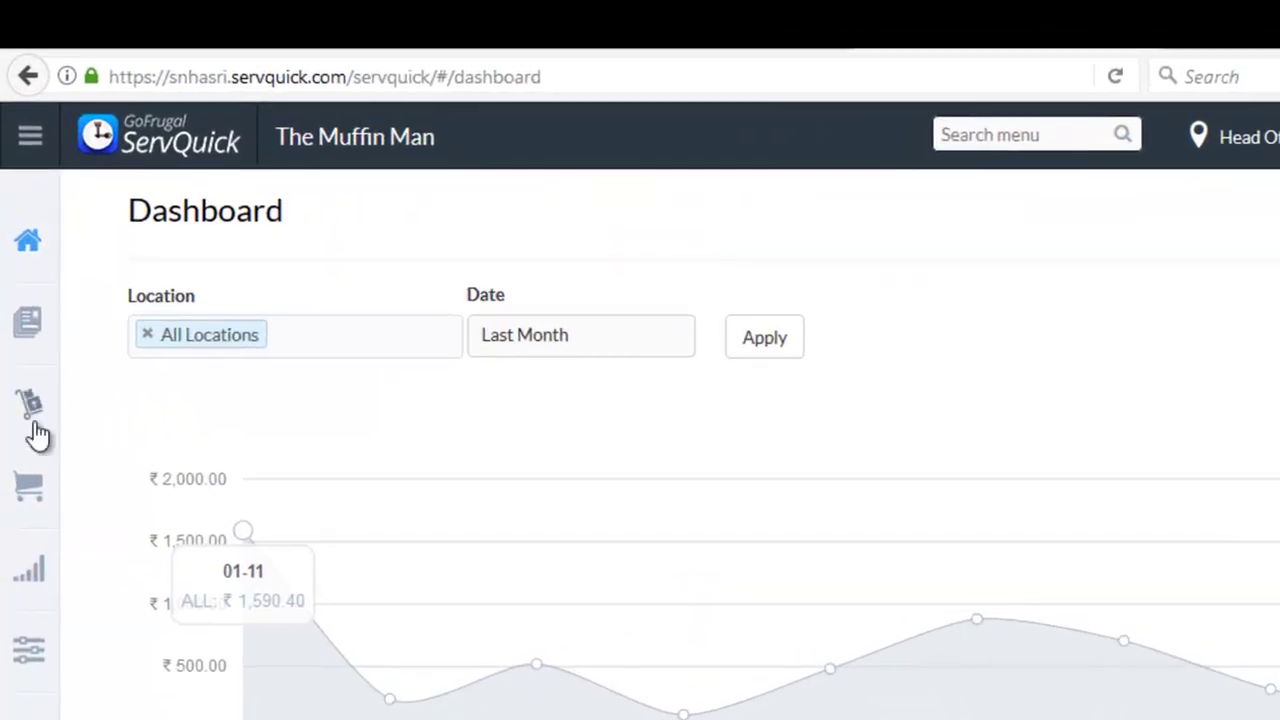
- Go to the Opening Stock import page under Inventory
click(14, 145)
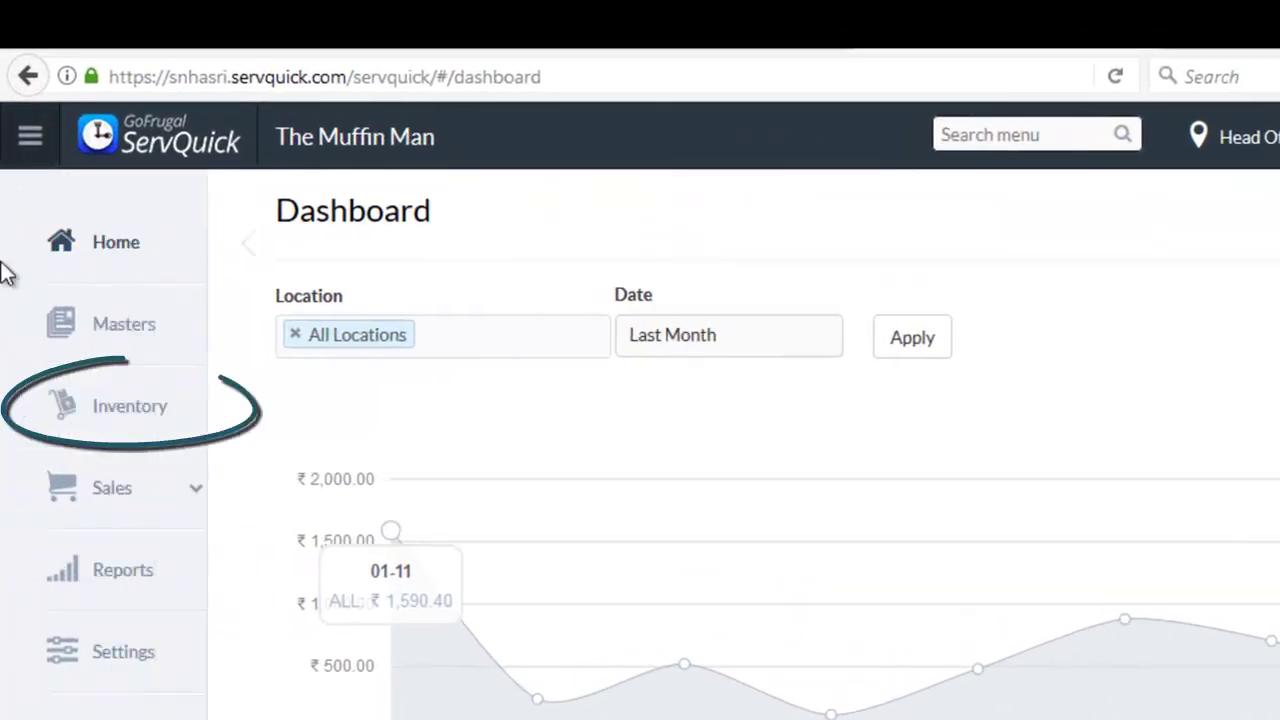
click(92, 418)
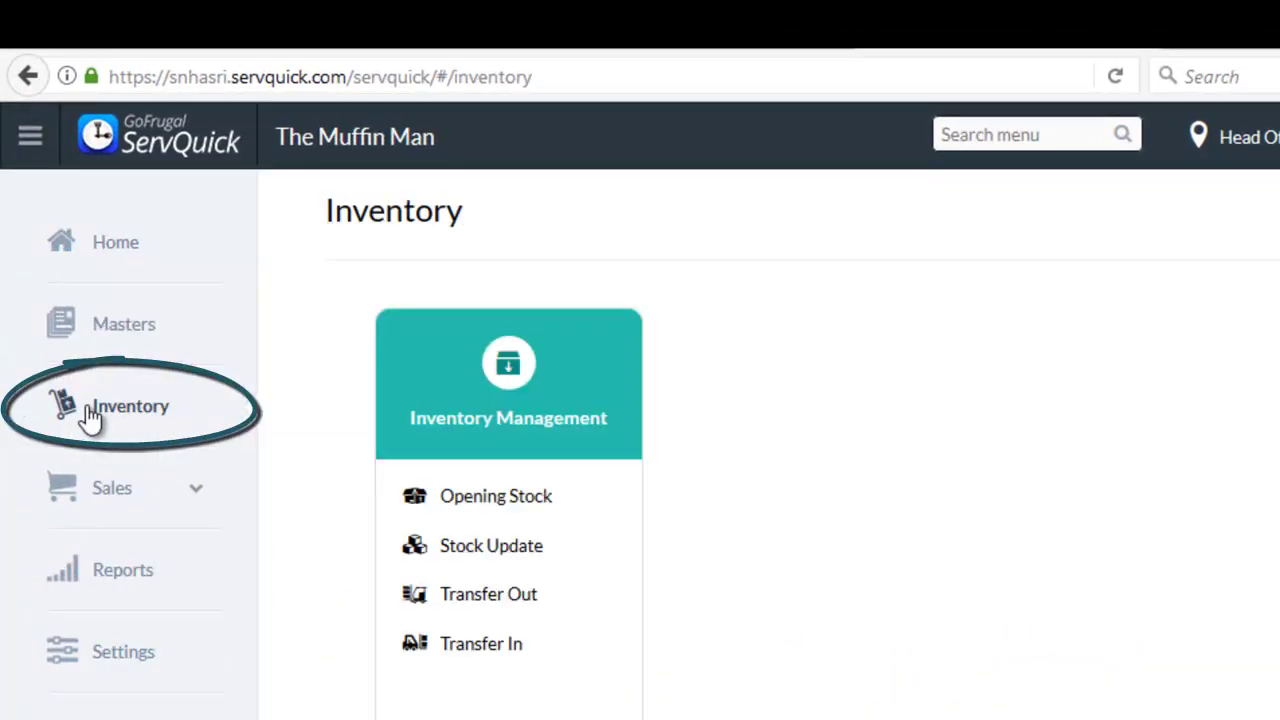
click(577, 500)
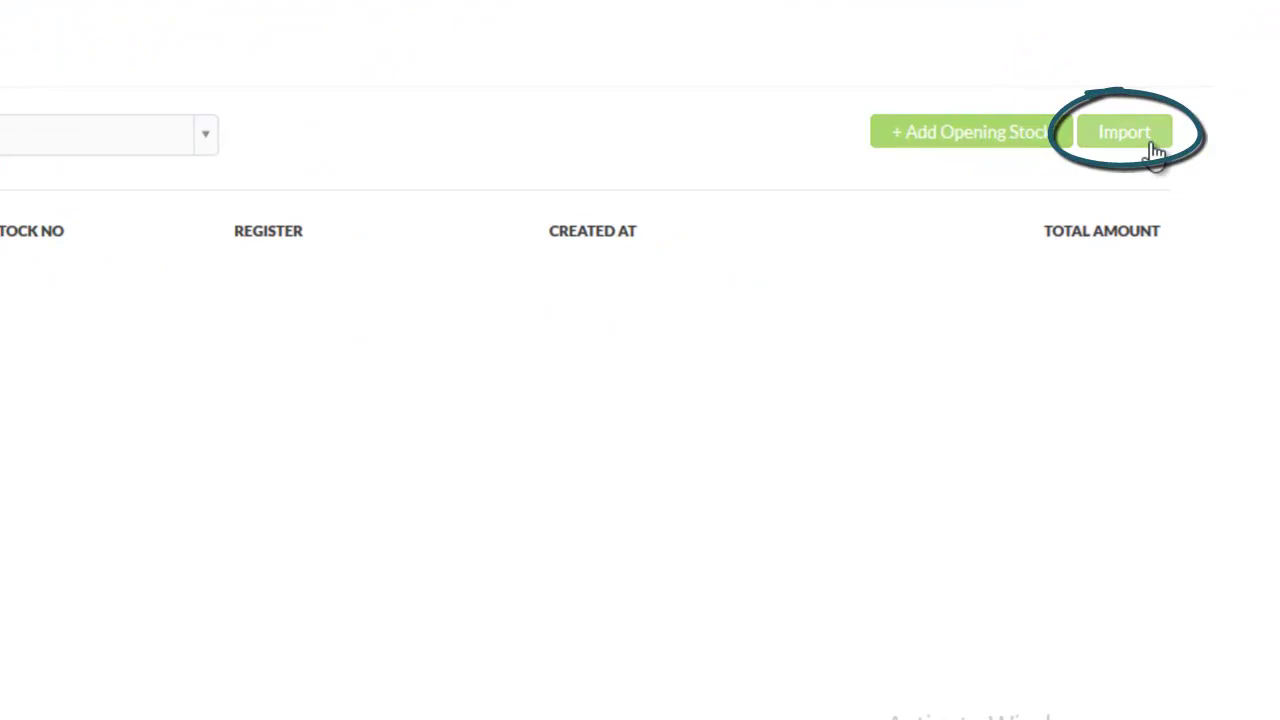
click(1153, 145)
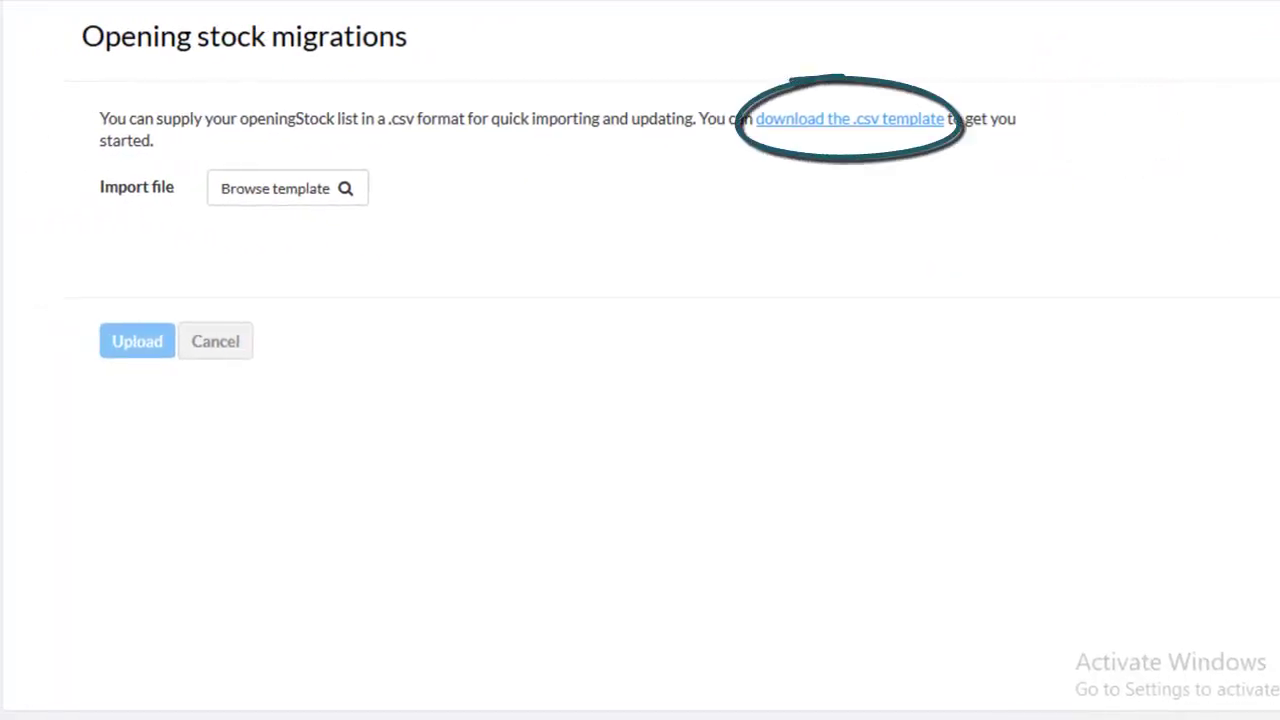
- Save the openingStockMigrations.csv template and show the recent downloads list
click(918, 130)
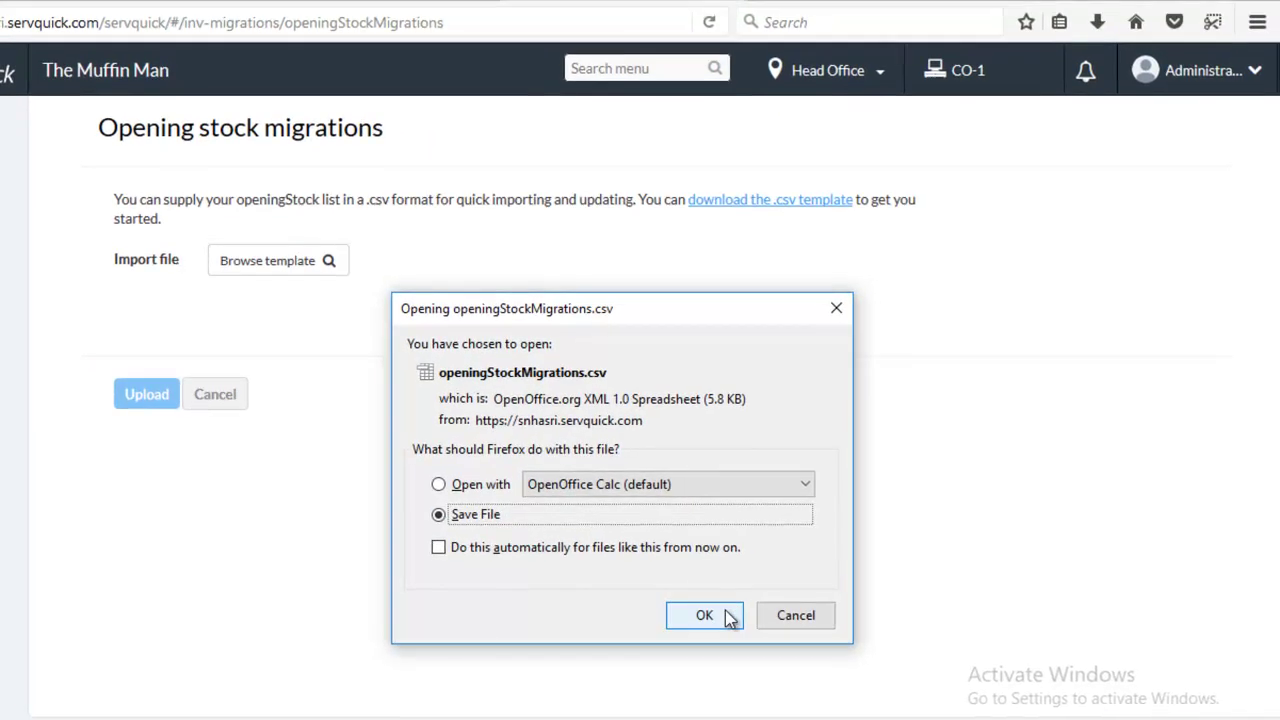
click(705, 615)
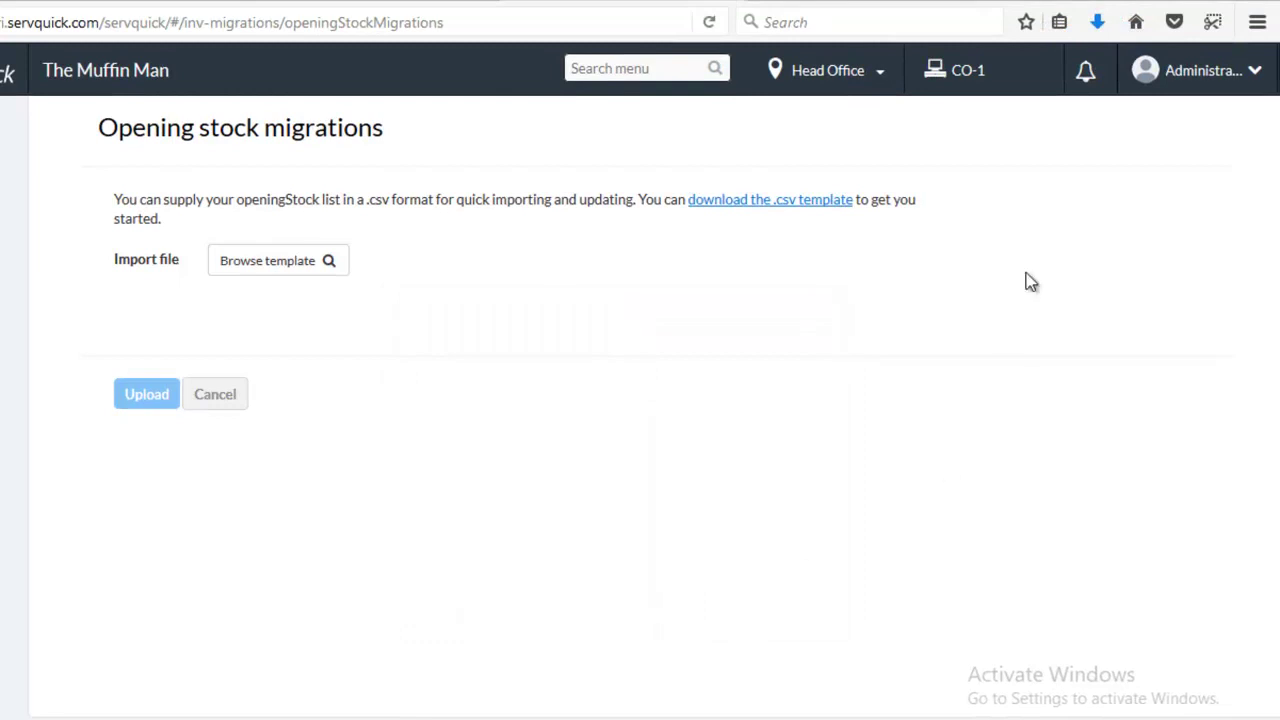
click(1098, 21)
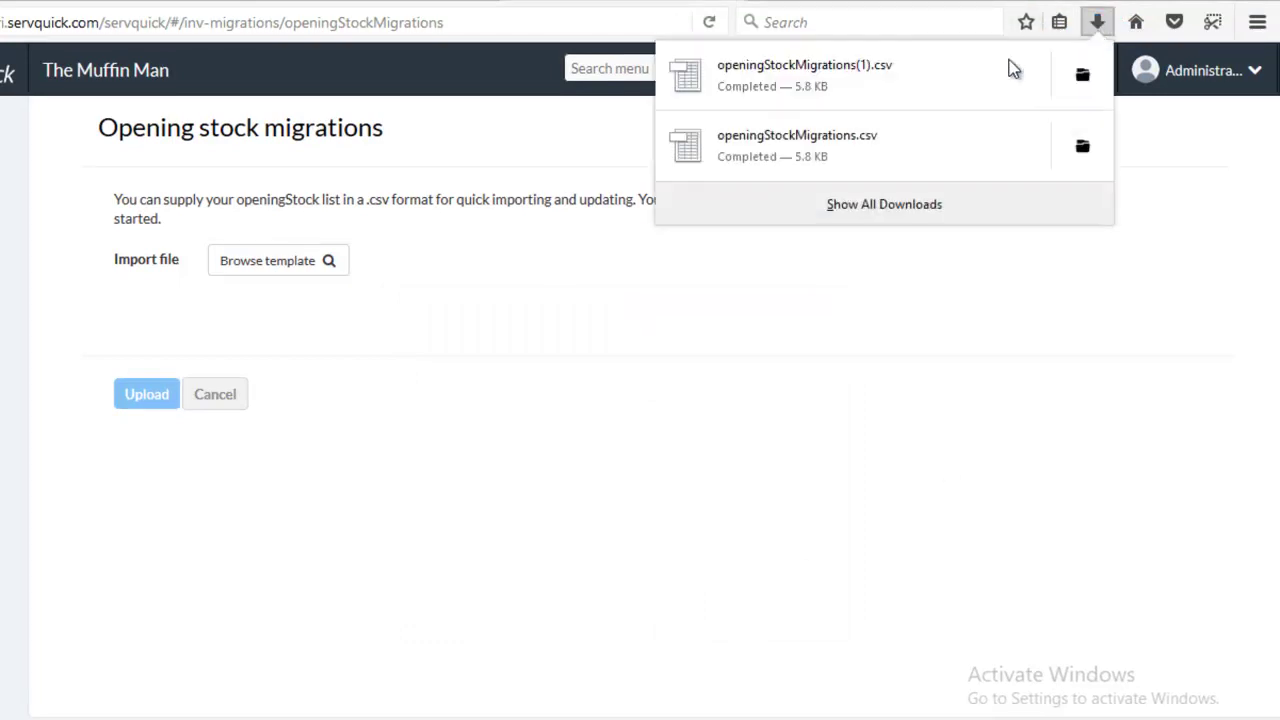
- Open openingStockMigrations(1).csv from the downloads list in OpenOffice Calc
click(916, 98)
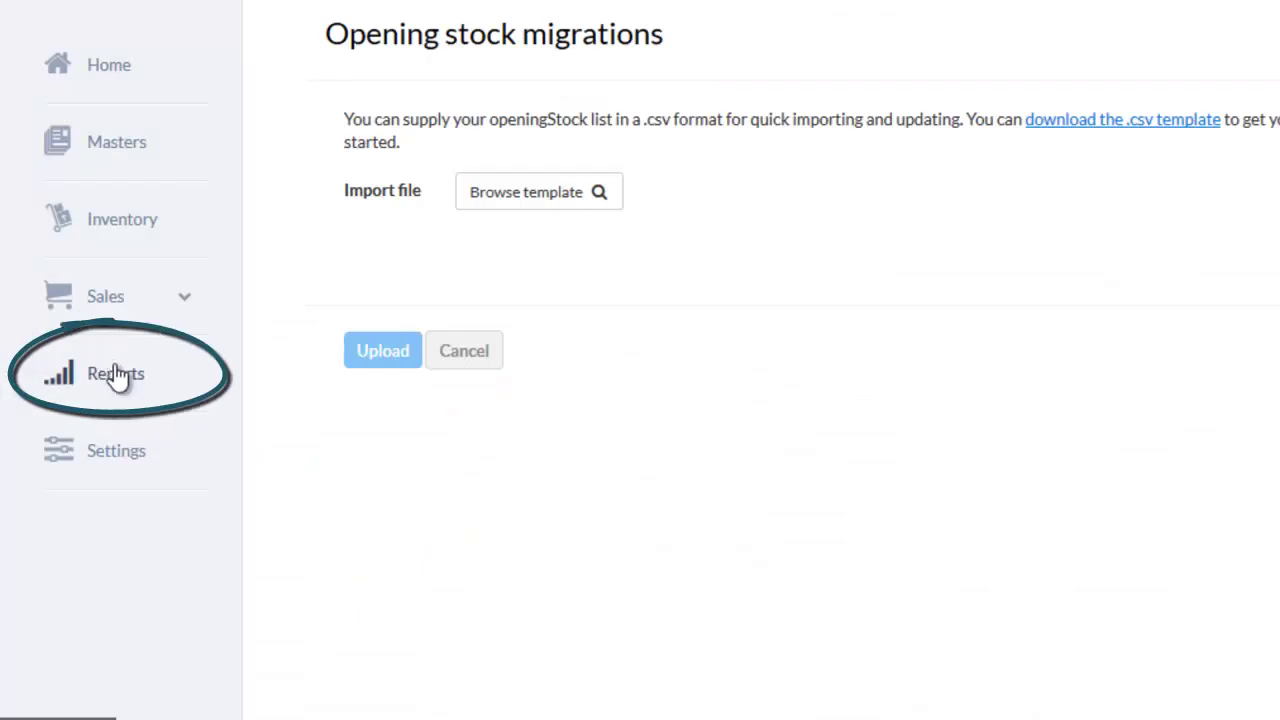
- Load the Closing Stock report filtered to Head Office and bring its Closing Stock column into view
click(116, 373)
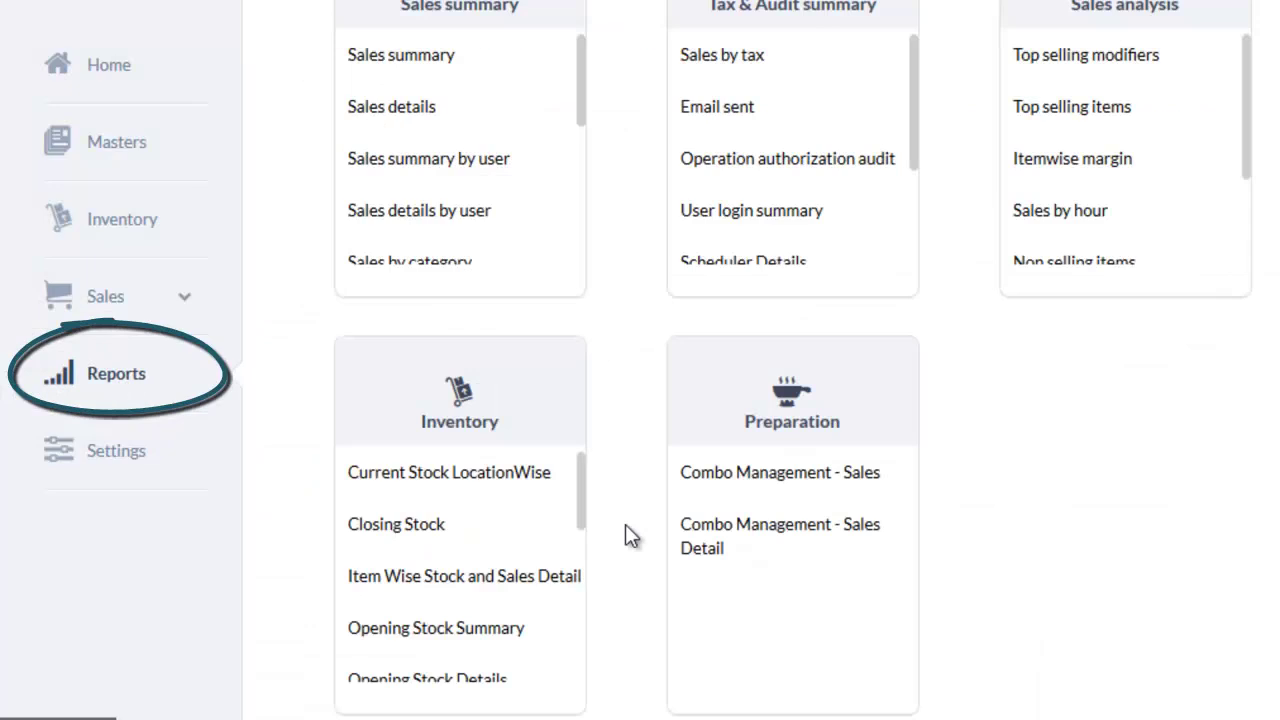
click(503, 530)
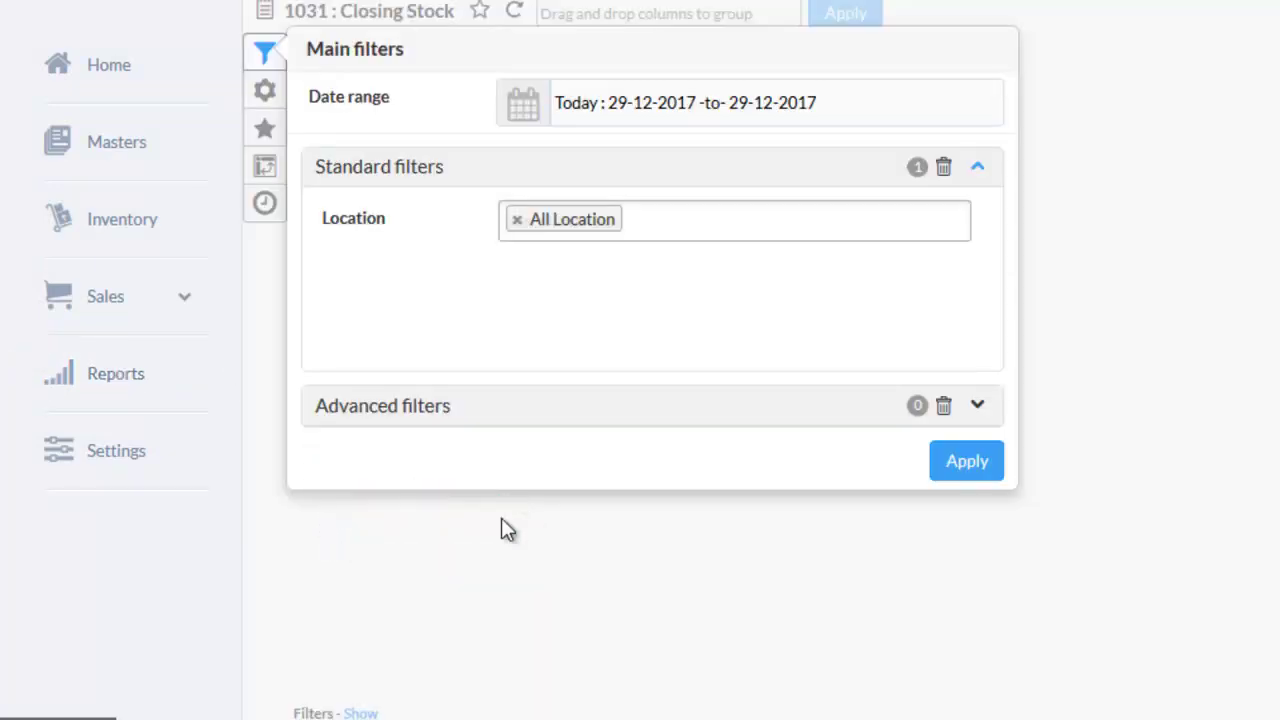
click(518, 220)
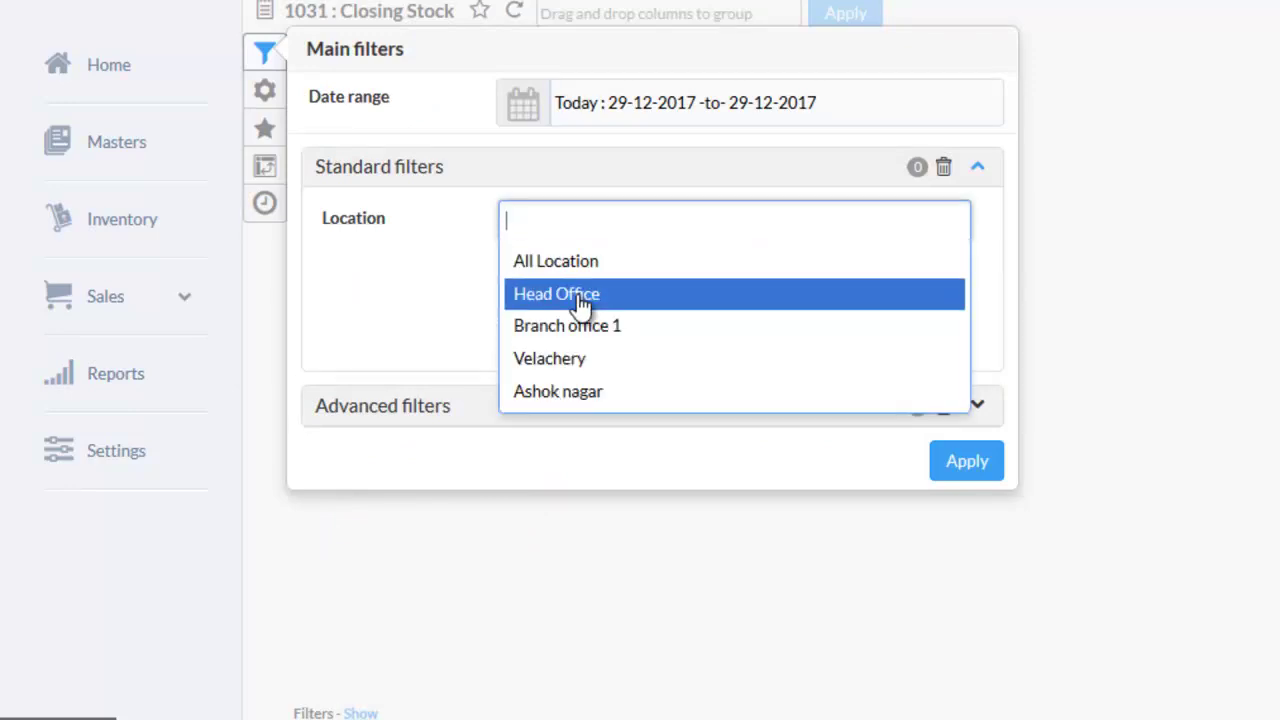
click(580, 296)
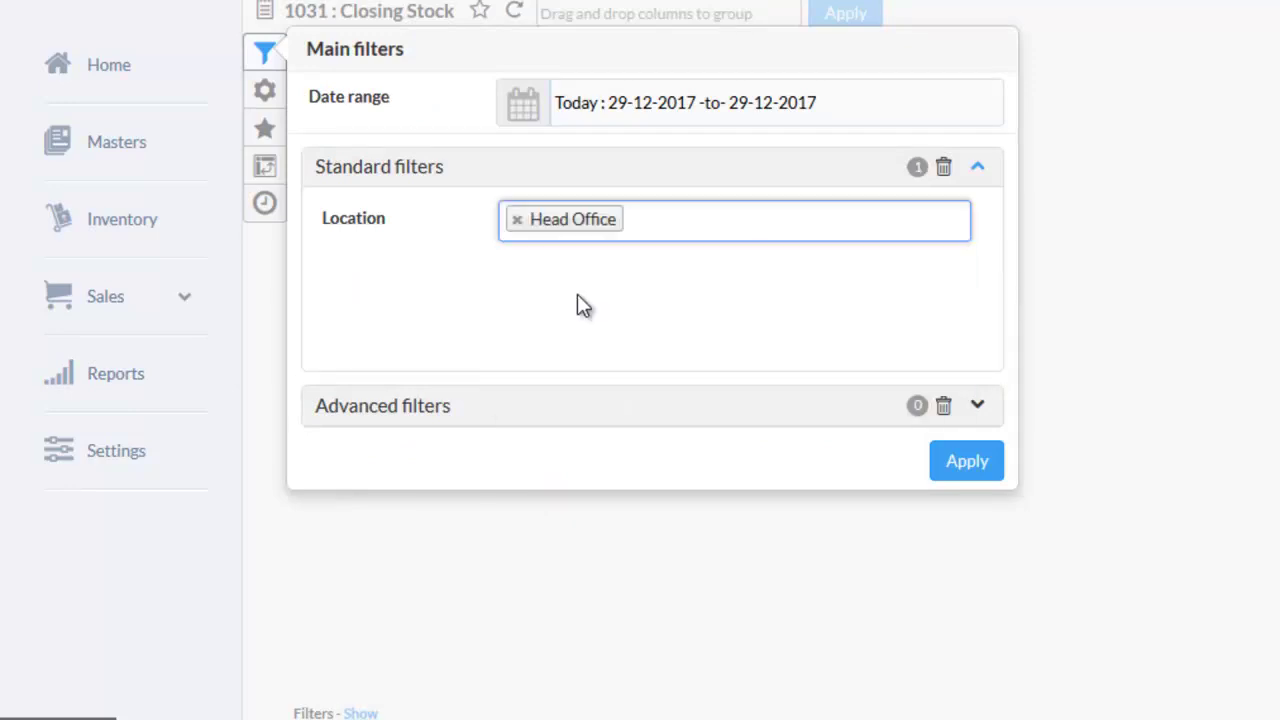
click(972, 460)
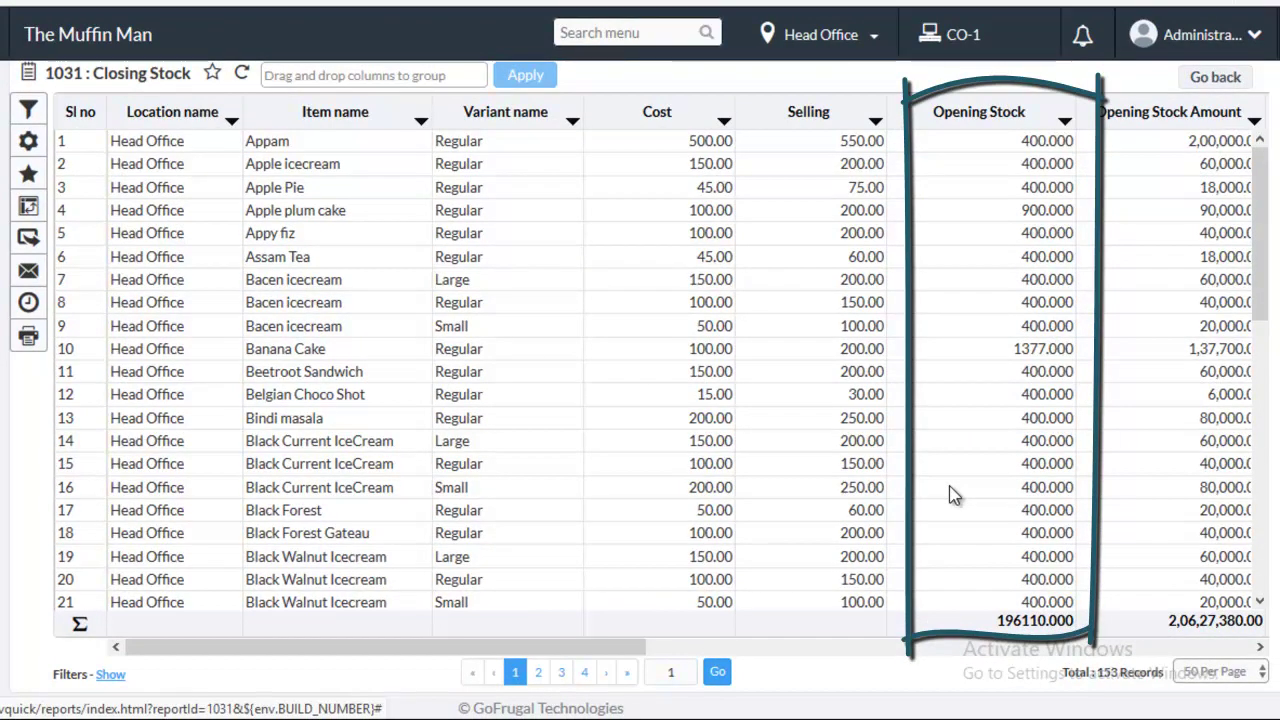
drag(630, 650, 1040, 652)
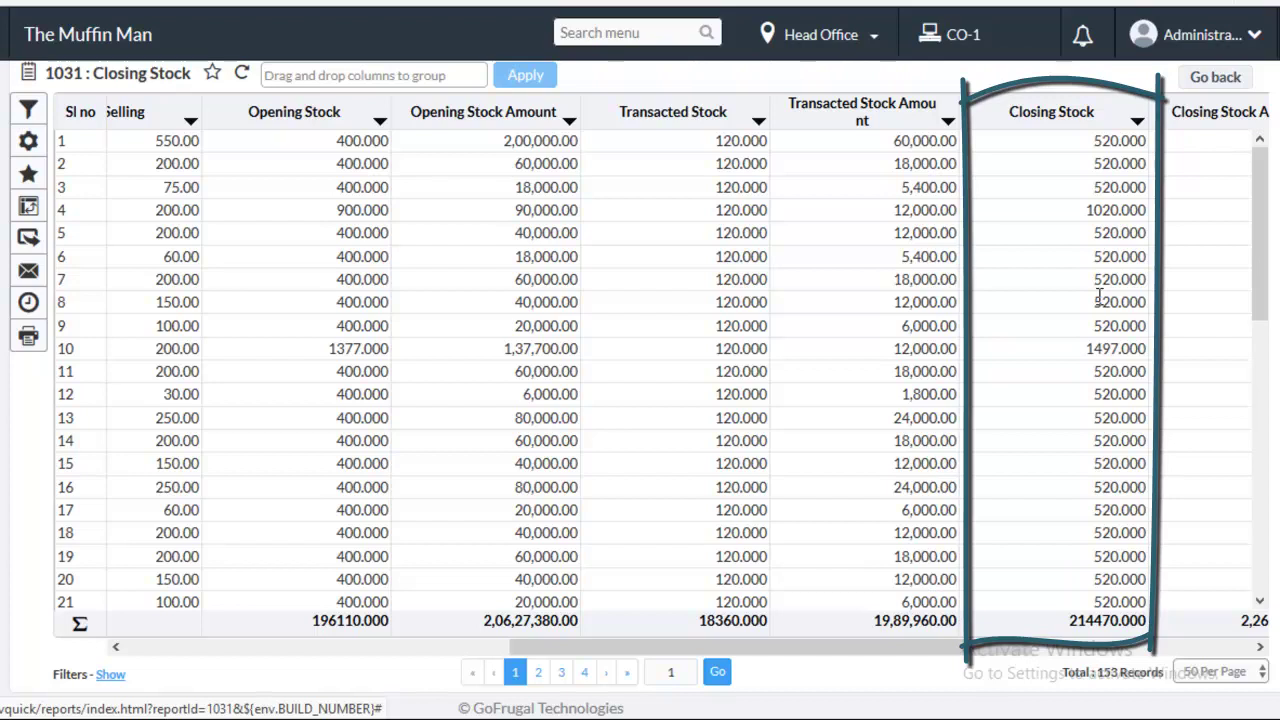
drag(925, 652, 829, 654)
scroll(230, 170, down, 3)
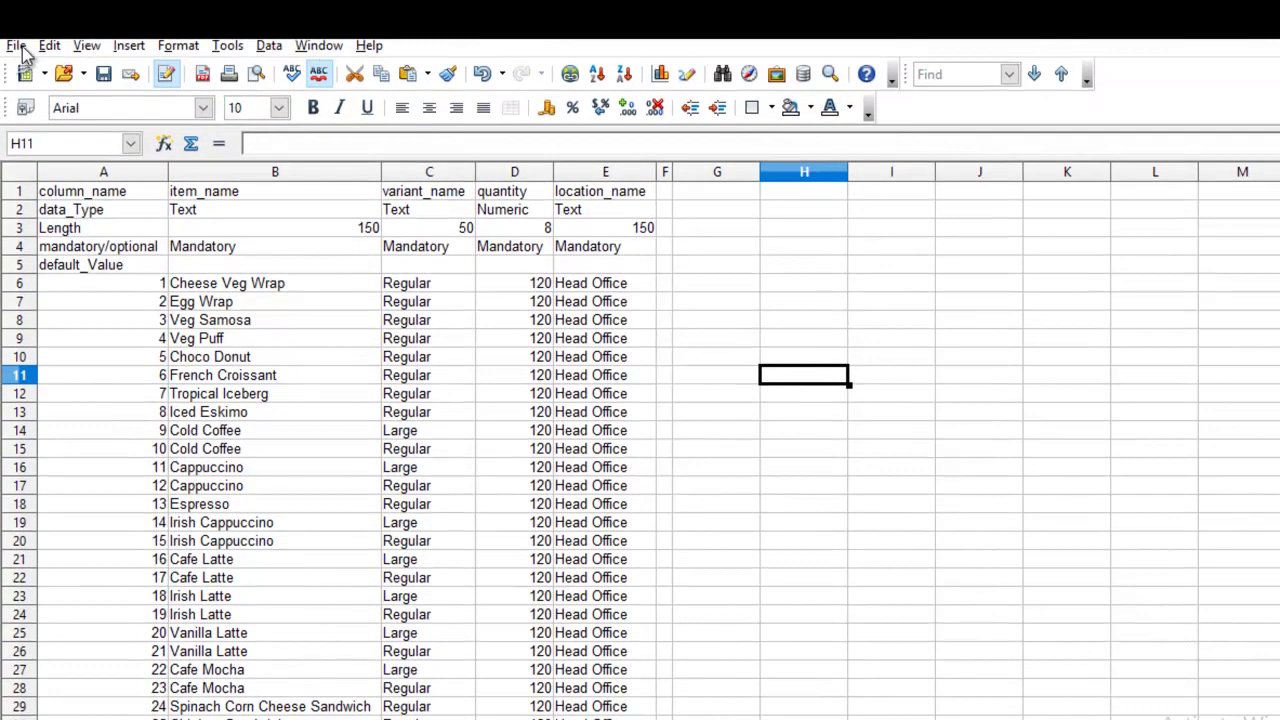
- Save the CSV template with quantity 120 and location Head Office filled in
click(17, 46)
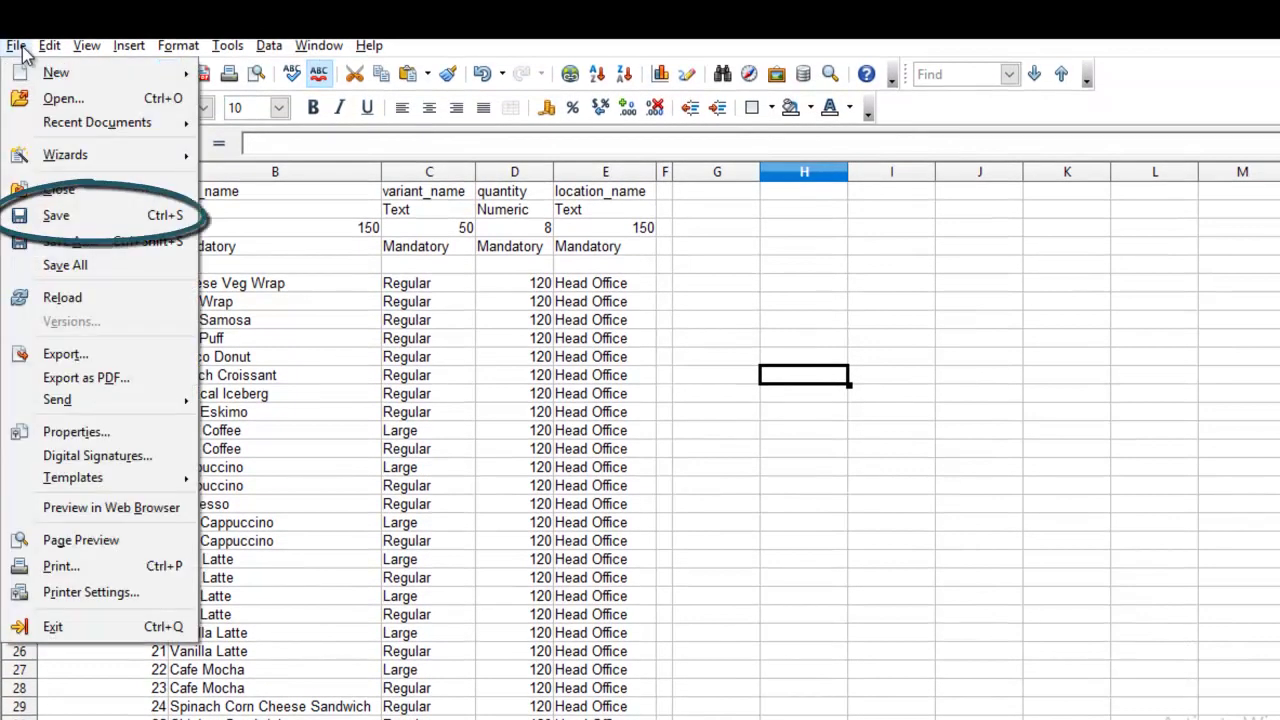
click(118, 218)
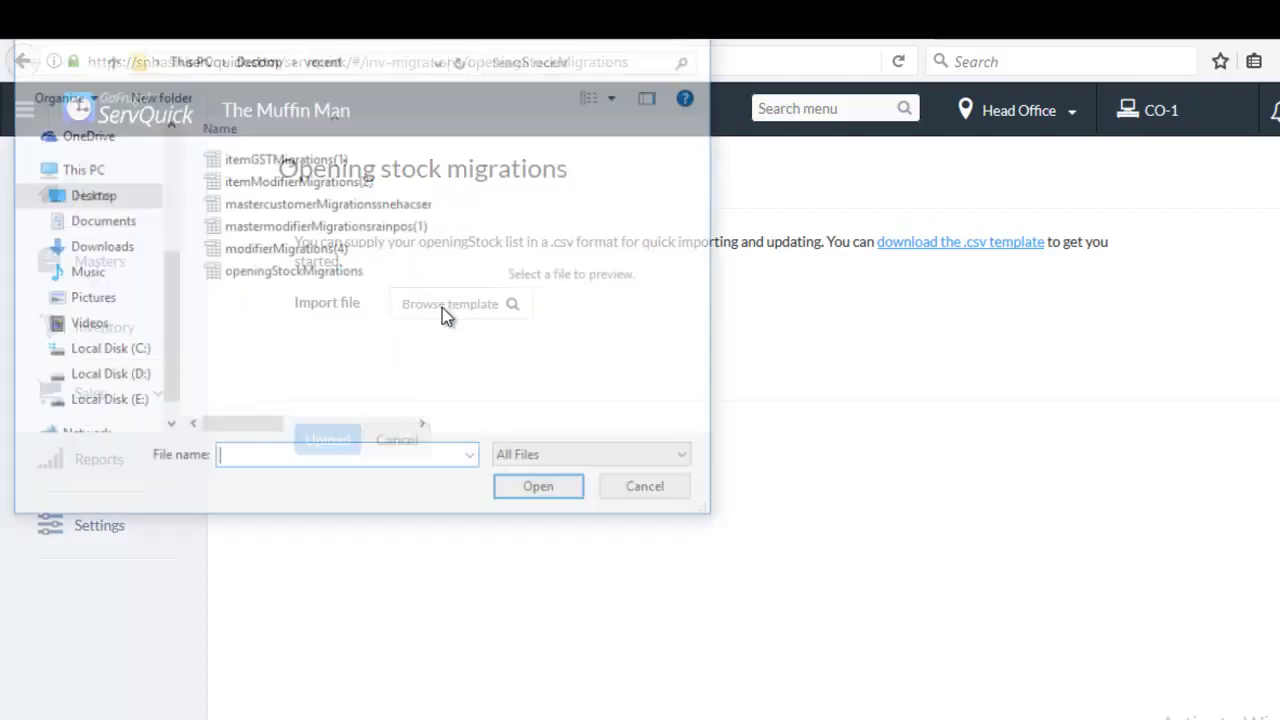
- Upload the edited openingStockMigrations file, importing all 153 records, and close the status summary
click(362, 284)
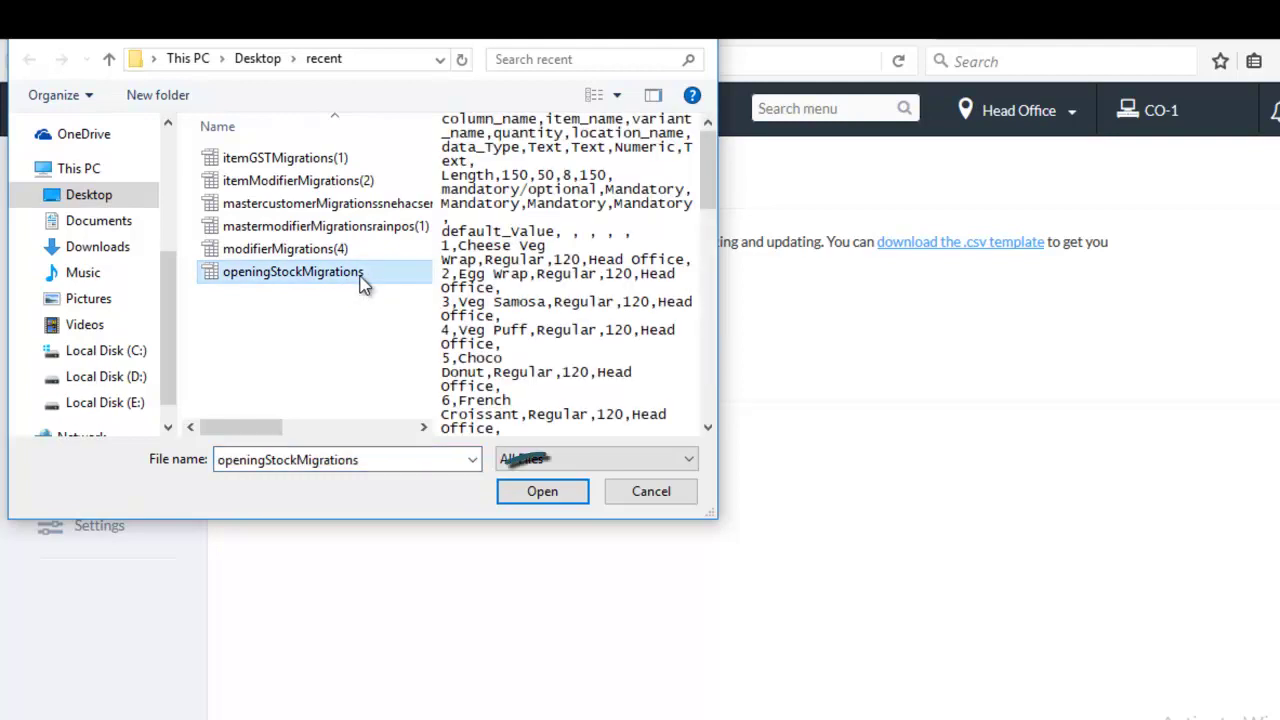
click(543, 491)
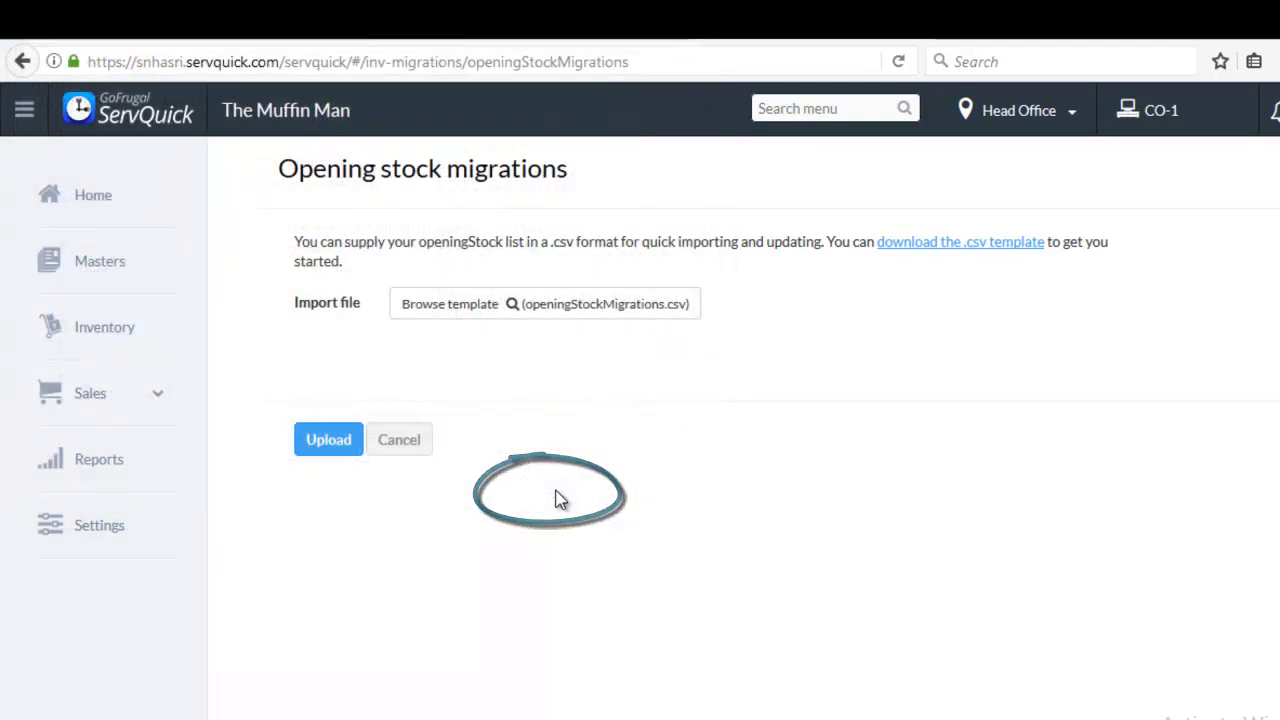
click(329, 450)
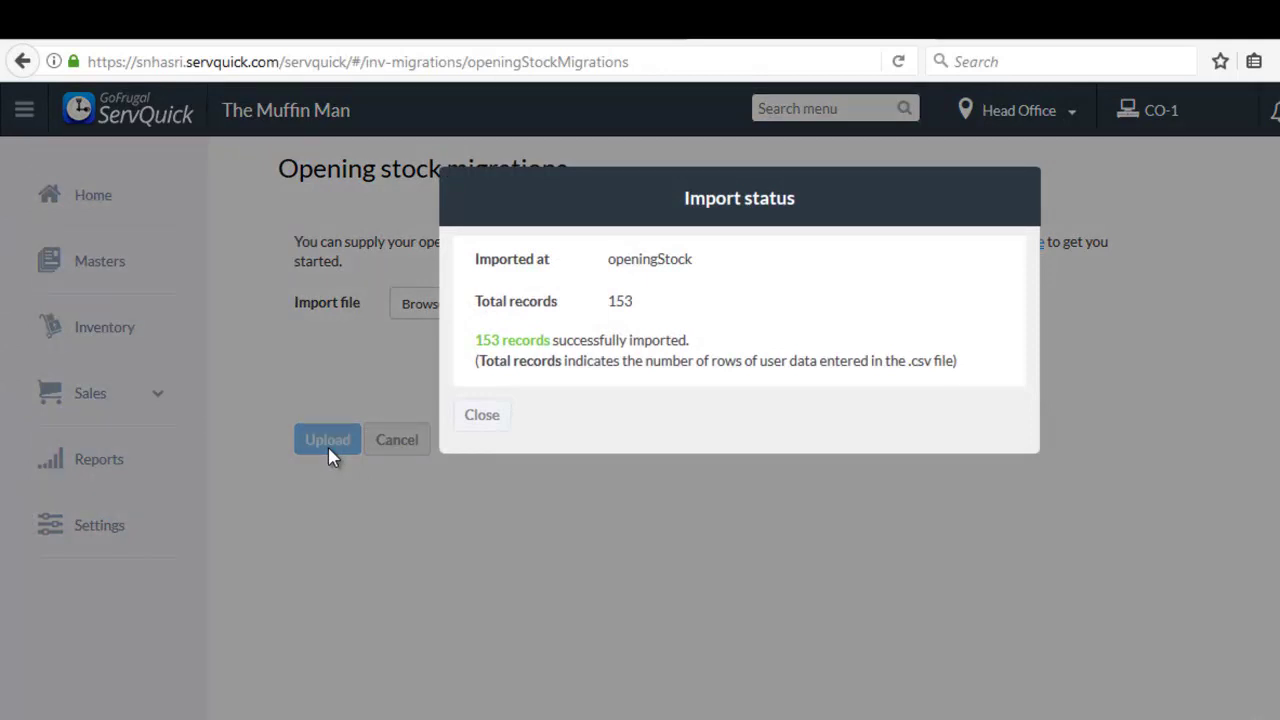
click(485, 420)
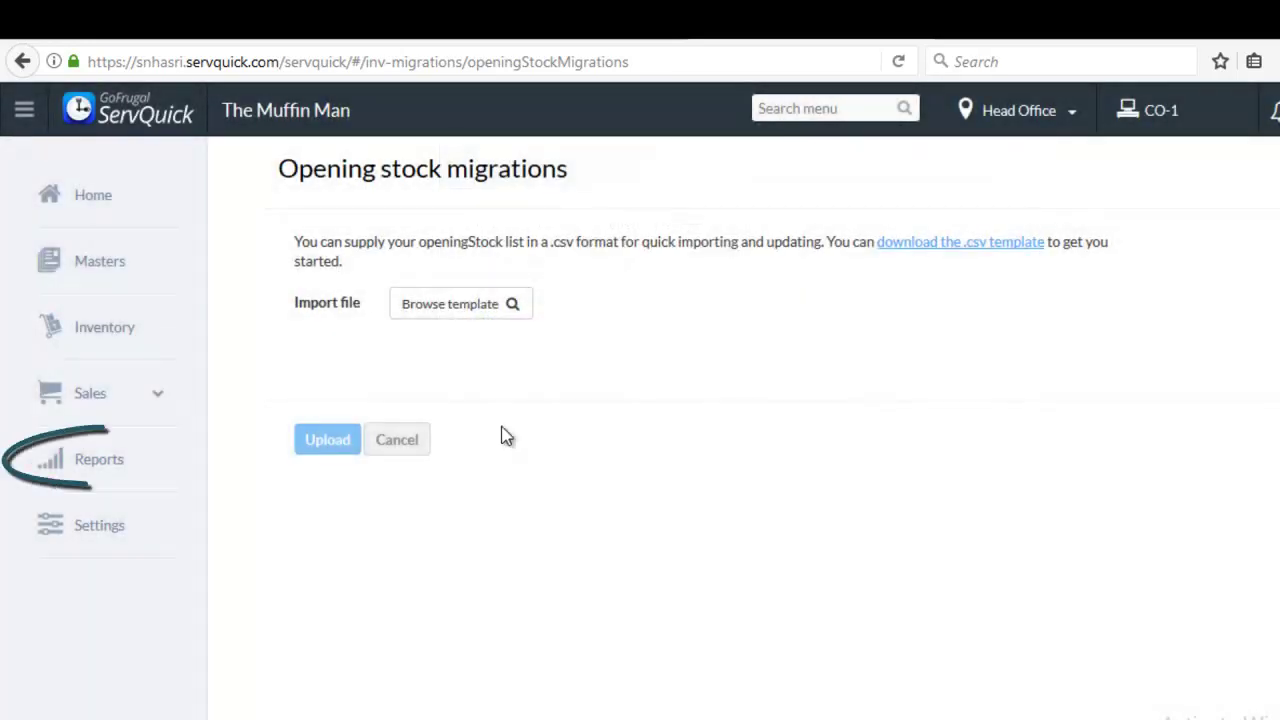
- Reload the Head Office Closing Stock report, now showing 240 per item and 232830 total
click(99, 459)
scroll(550, 565, down, 1)
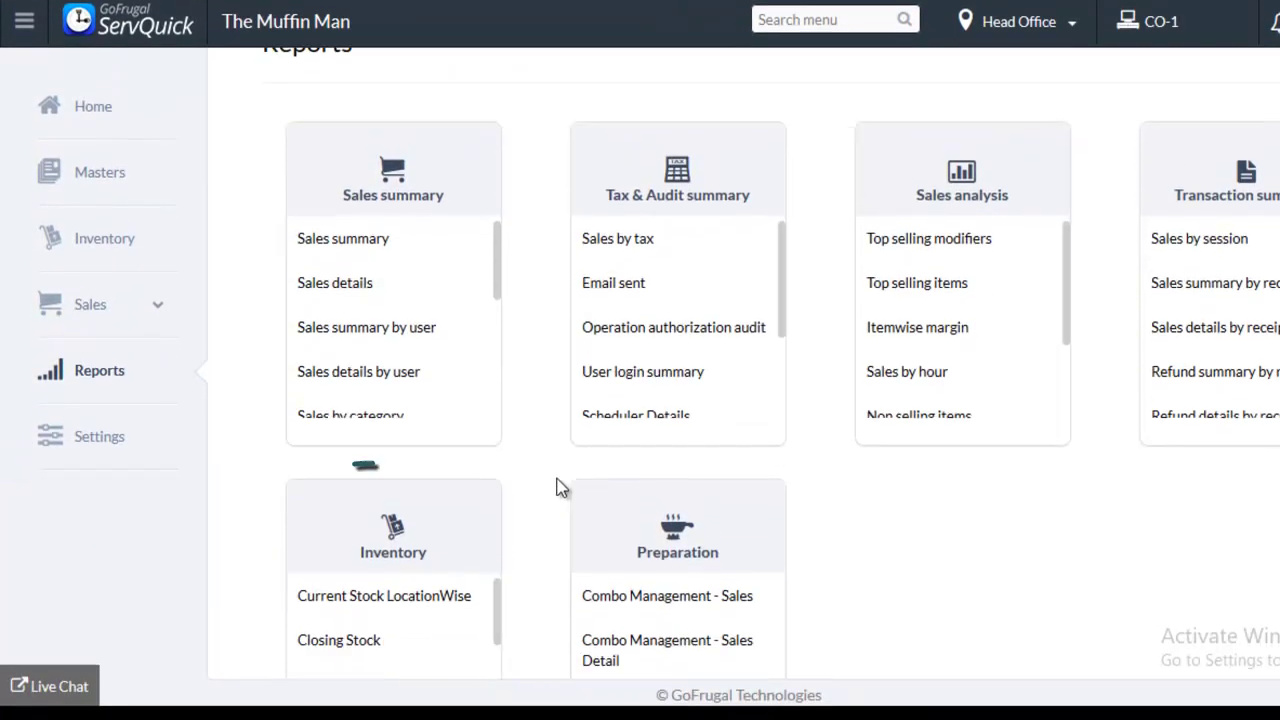
scroll(560, 487, down, 1)
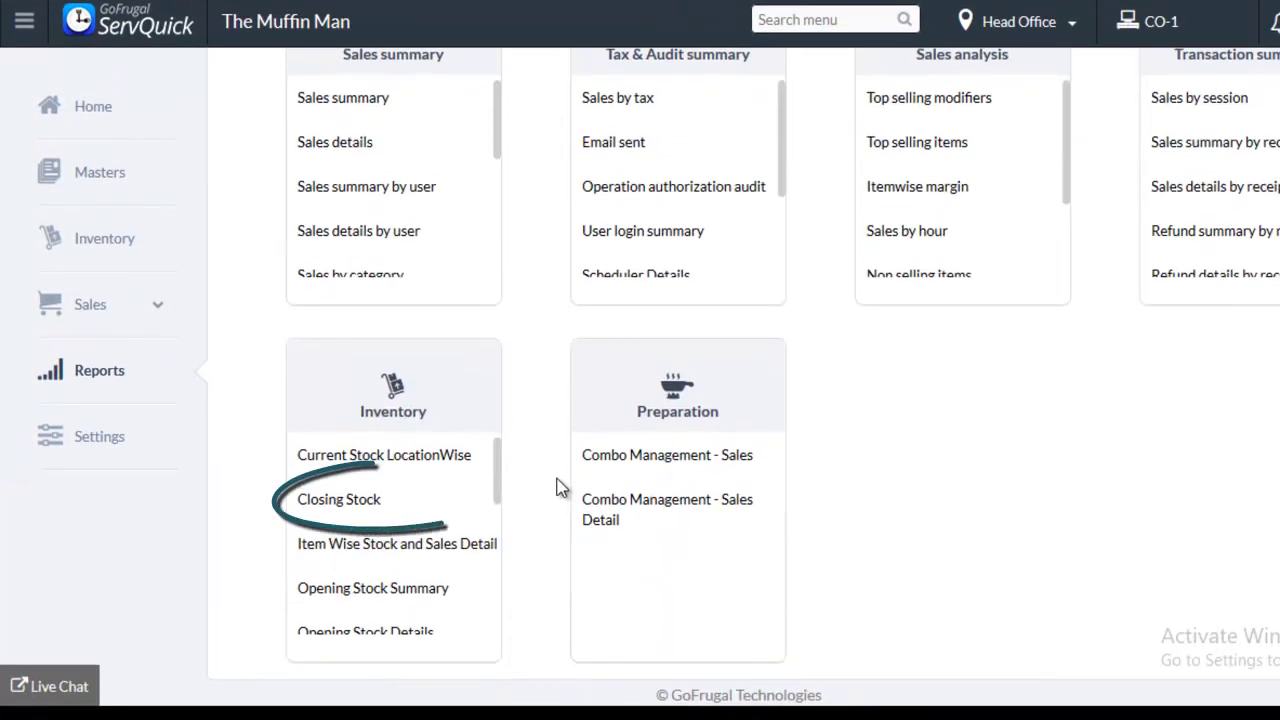
click(393, 513)
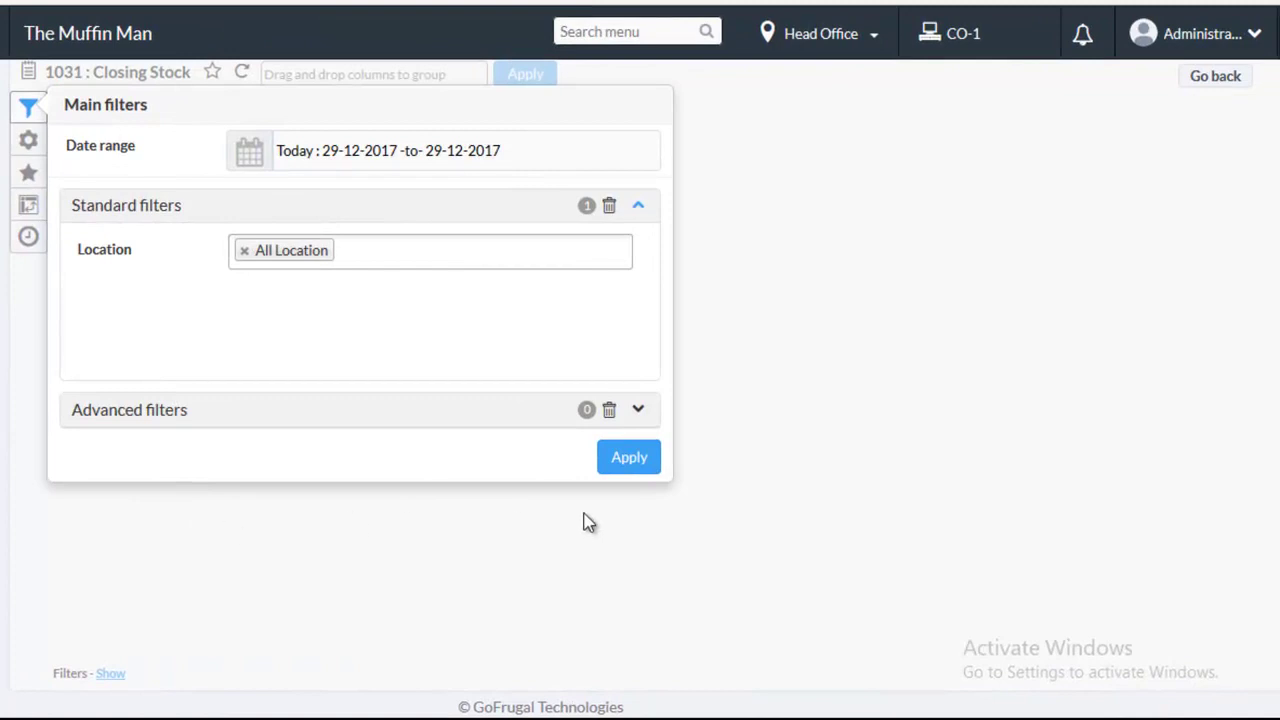
click(243, 253)
click(283, 252)
click(285, 311)
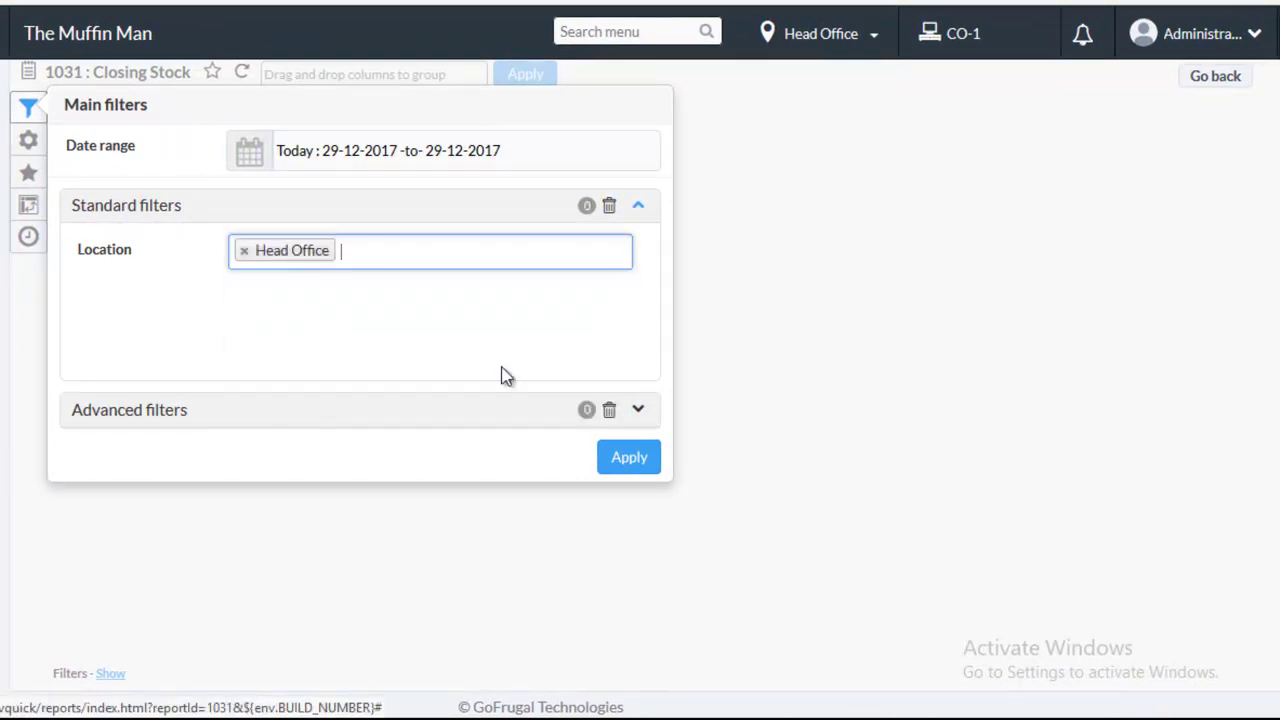
click(622, 462)
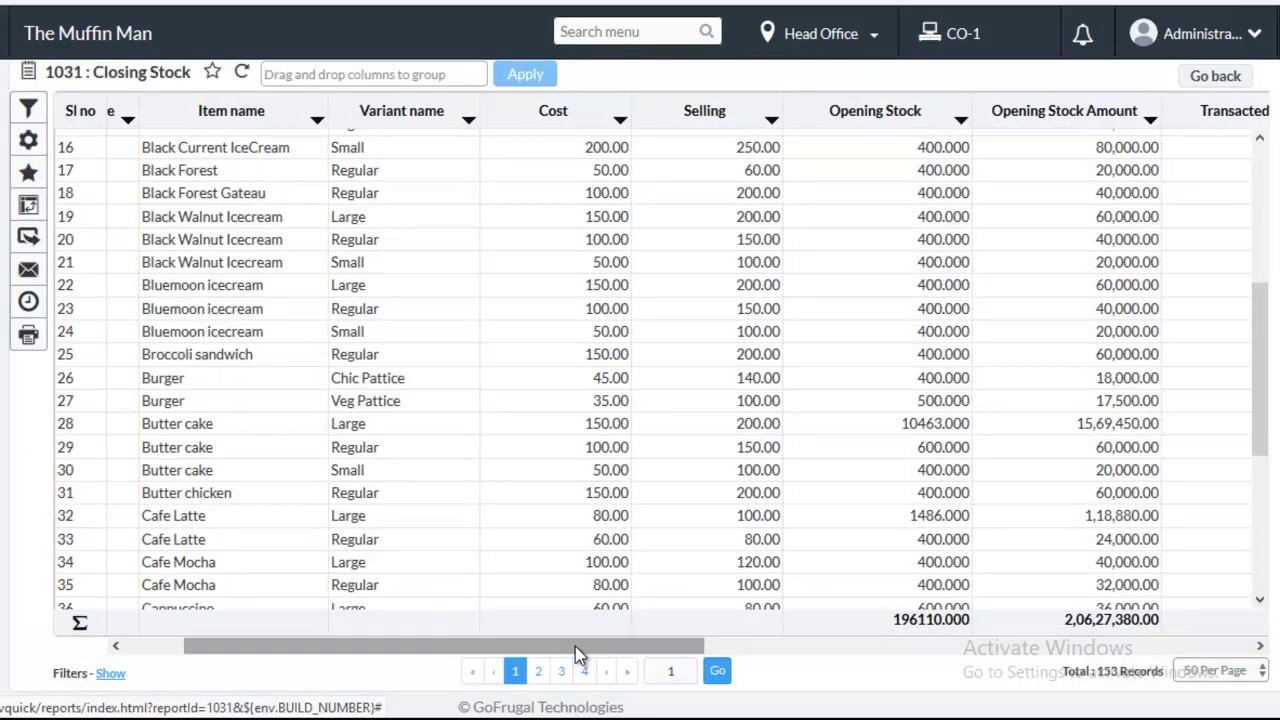
mouse_move(575, 646)
mouse_down()
mouse_move(705, 658)
mouse_move(862, 704)
mouse_move(960, 646)
mouse_up()
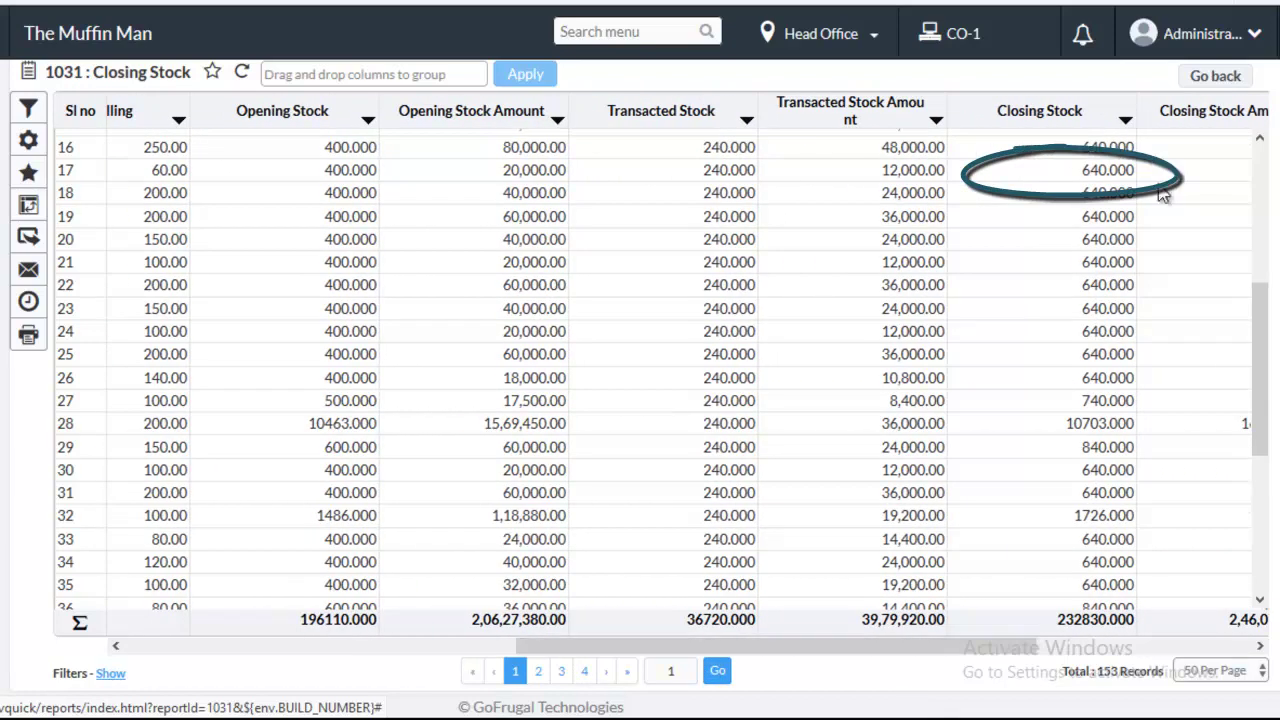